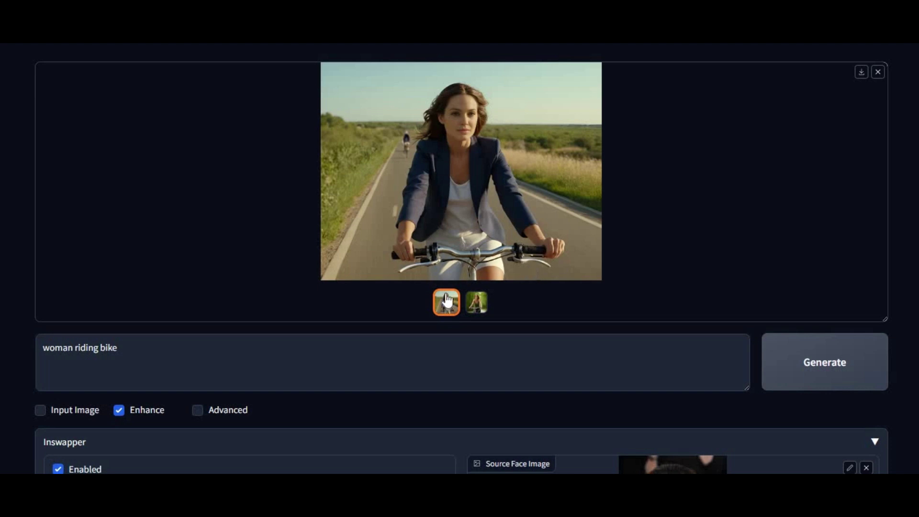
# Review the earlier forest-ride images and the three enhancement slots' settings
pyautogui.click(470, 307)
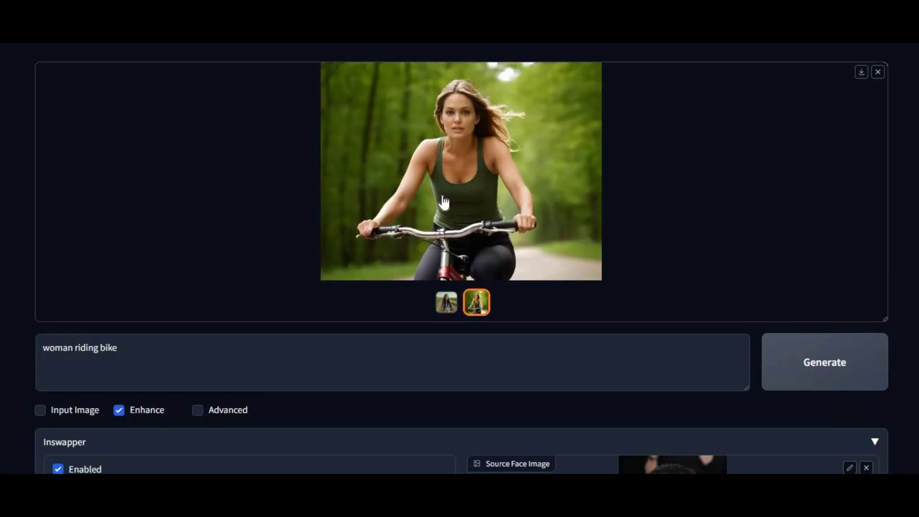
pyautogui.scroll(-2, 478, 181)
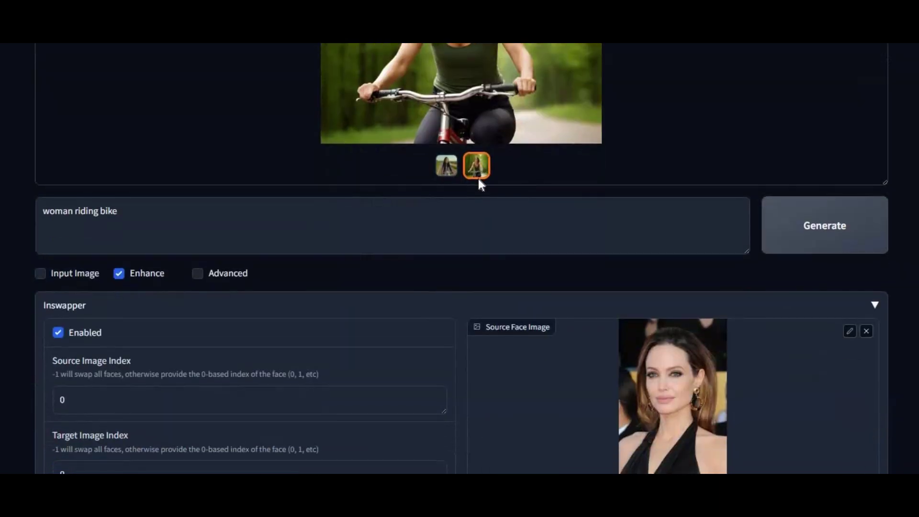
pyautogui.scroll(-2, 478, 180)
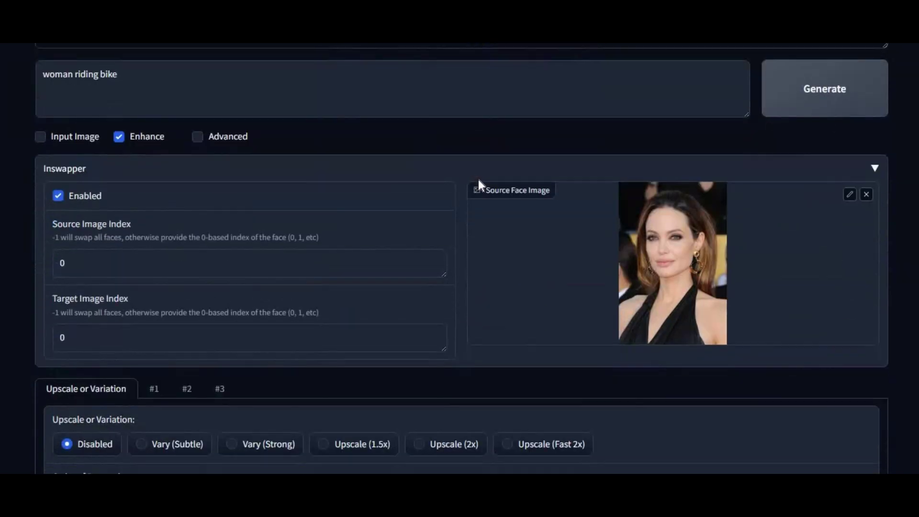
pyautogui.scroll(-2, 478, 180)
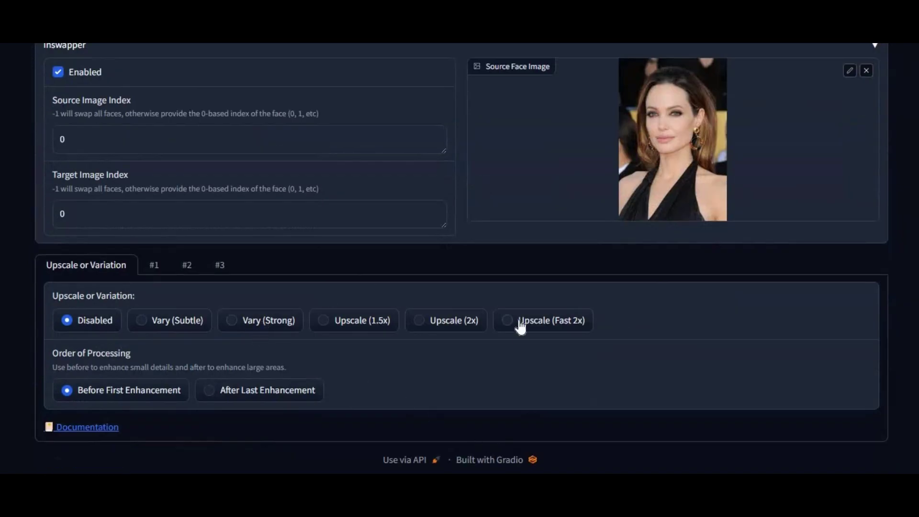
pyautogui.click(154, 265)
pyautogui.click(185, 271)
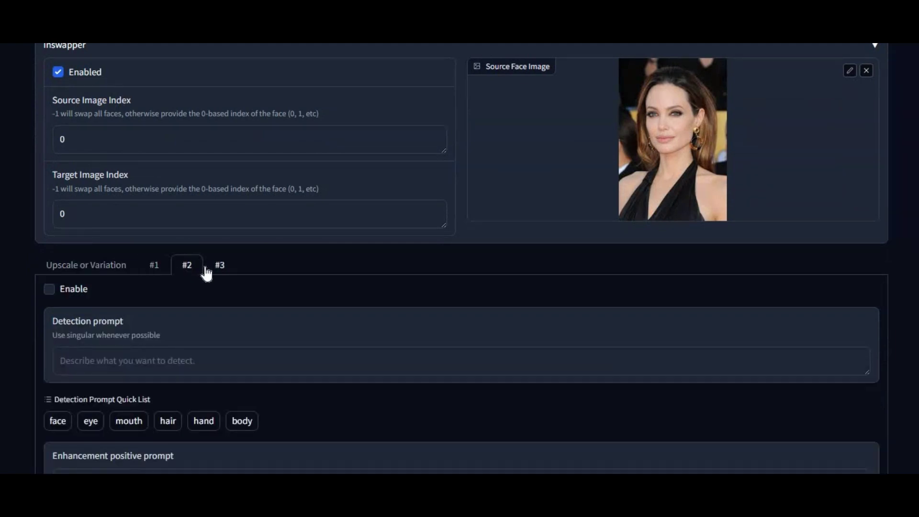
pyautogui.click(208, 270)
pyautogui.click(68, 271)
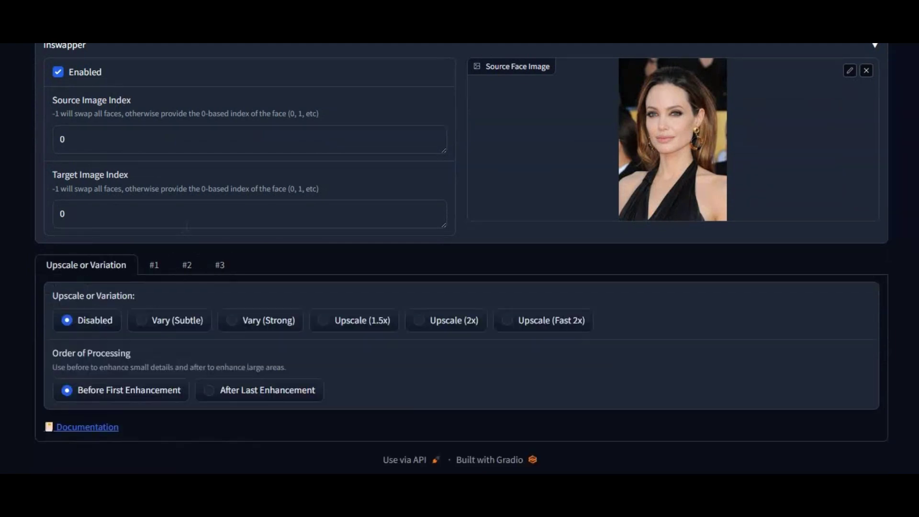
pyautogui.scroll(2, 185, 225)
pyautogui.scroll(2, 184, 225)
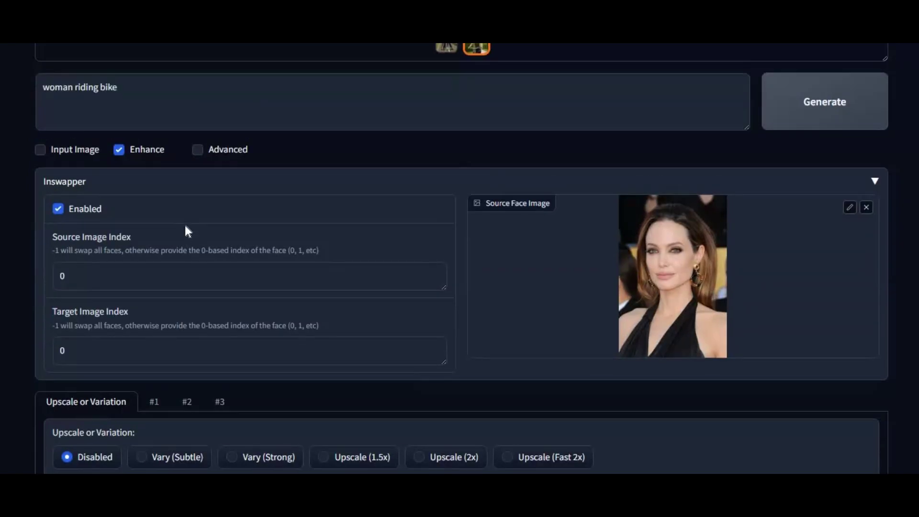
pyautogui.scroll(2, 521, 270)
pyautogui.scroll(3, 500, 270)
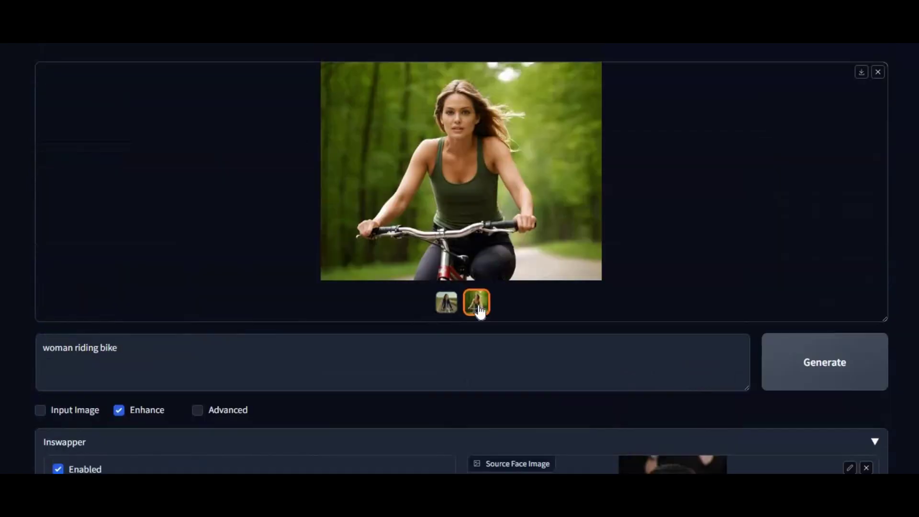
pyautogui.scroll(2, 501, 270)
pyautogui.click(445, 302)
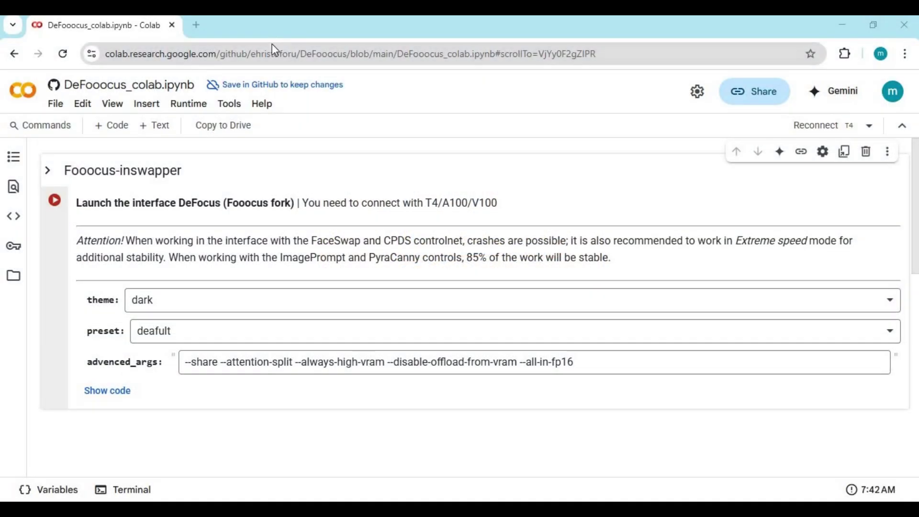
# Save T4 GPU as the Colab runtime type and connect the notebook
pyautogui.click(268, 52)
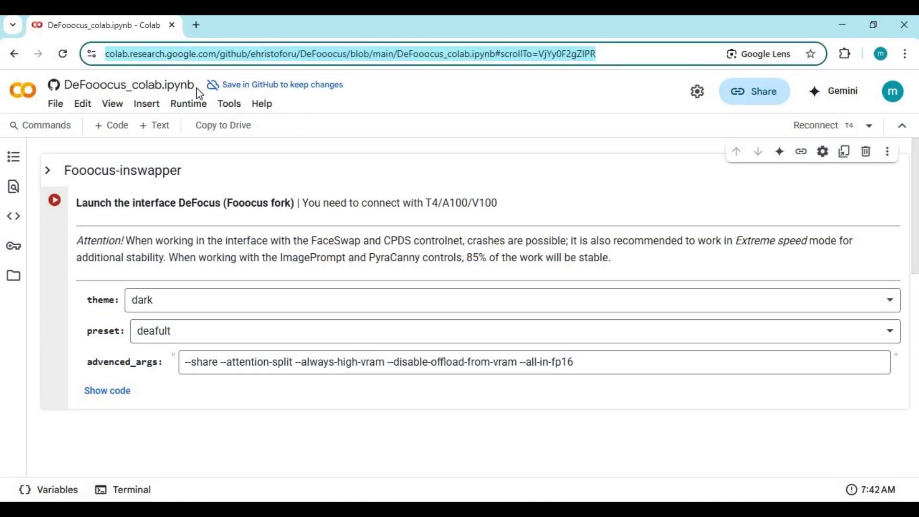
pyautogui.click(192, 106)
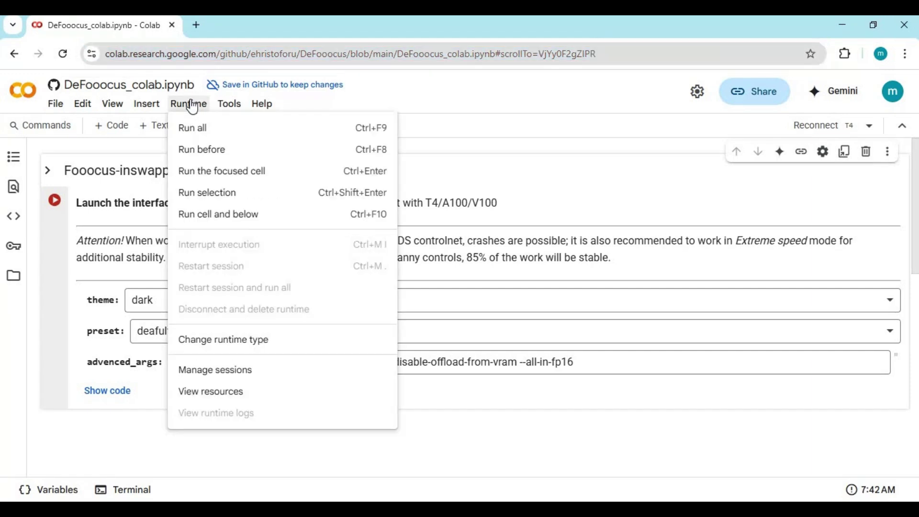
pyautogui.click(236, 340)
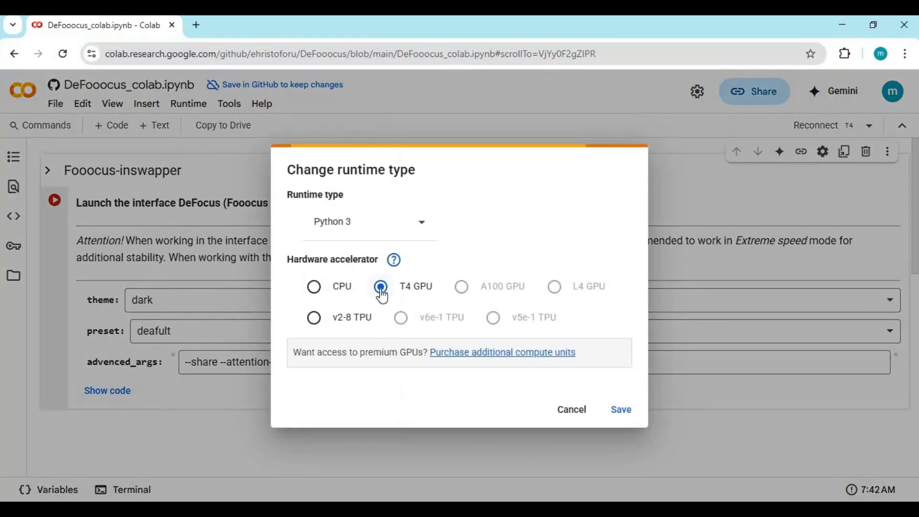
pyautogui.click(611, 410)
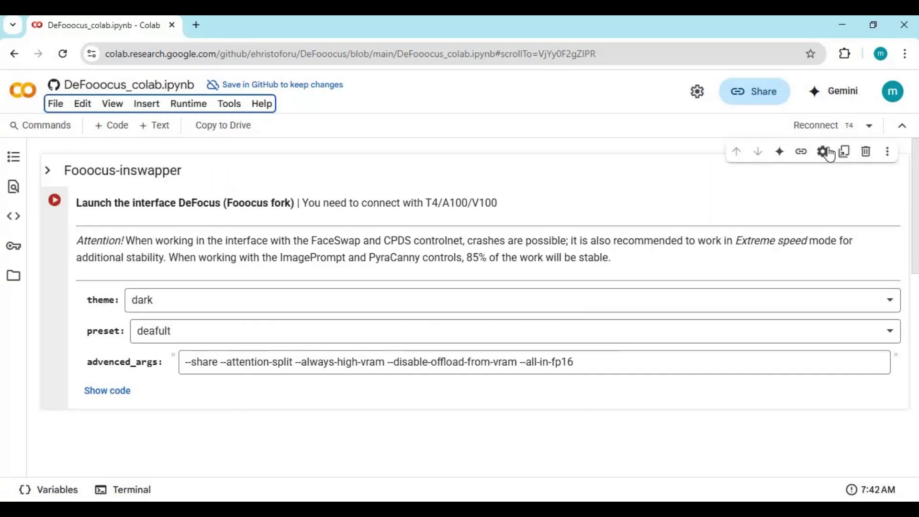
pyautogui.click(811, 128)
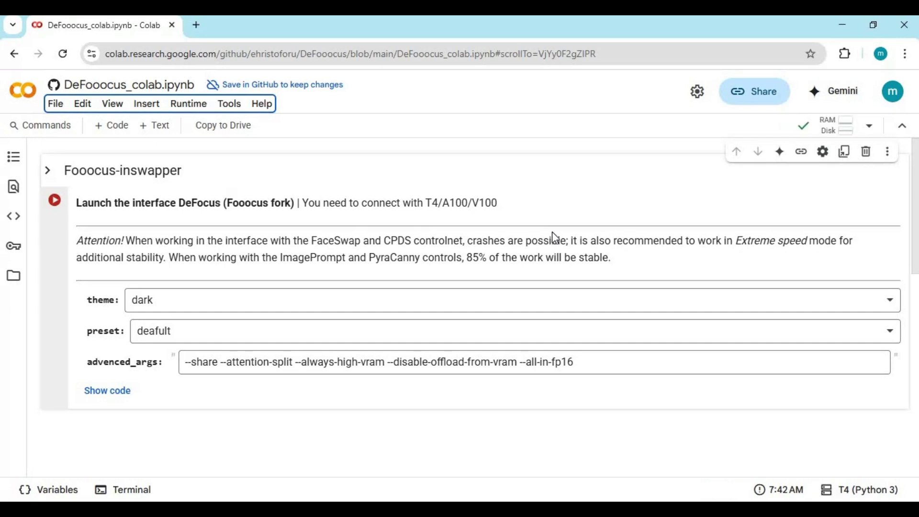
# Keep the dark theme and default preset, then run the Fooocus launch cell
pyautogui.click(298, 304)
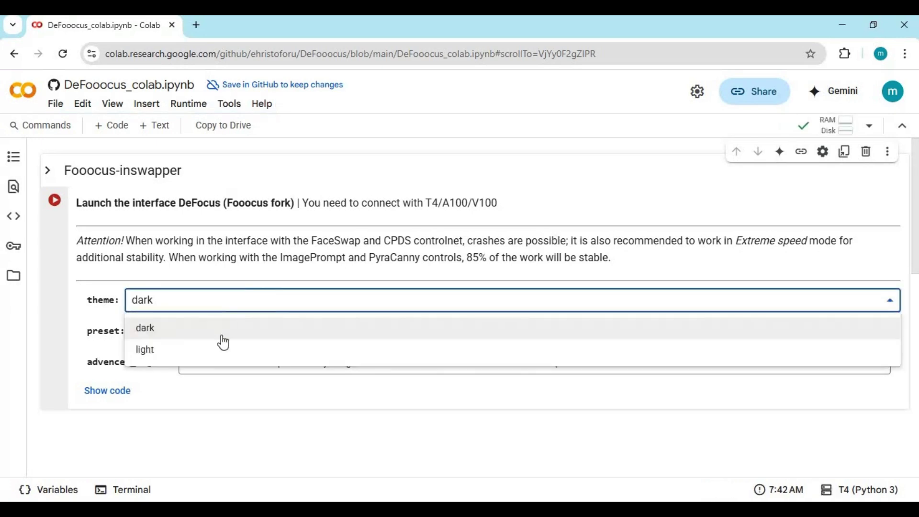
pyautogui.click(214, 327)
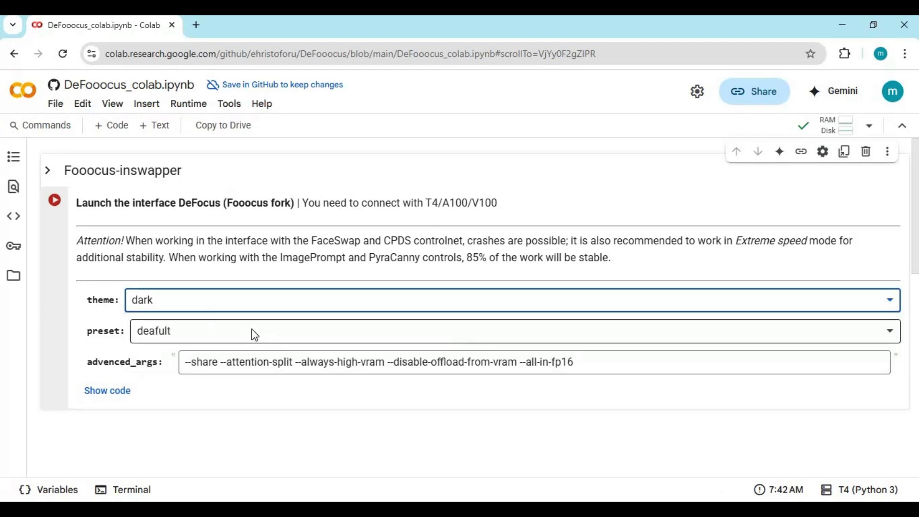
pyautogui.click(248, 332)
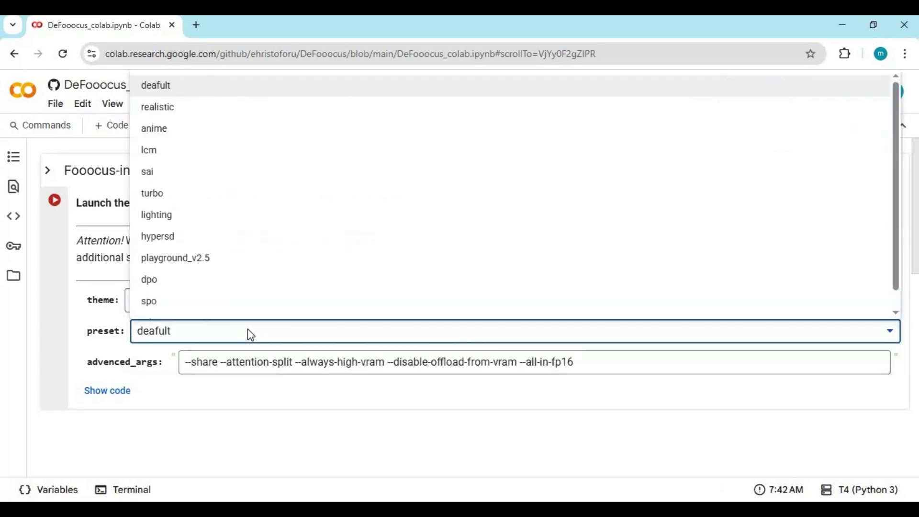
pyautogui.click(246, 449)
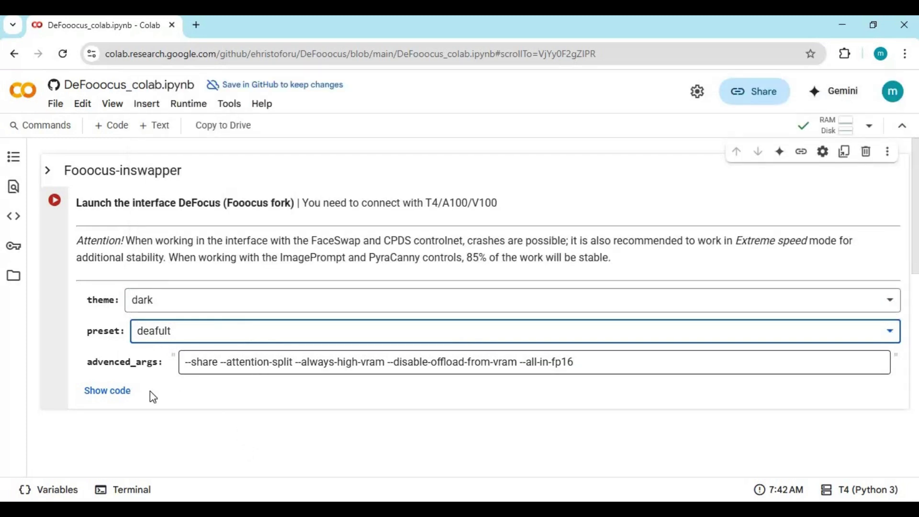
pyautogui.click(55, 203)
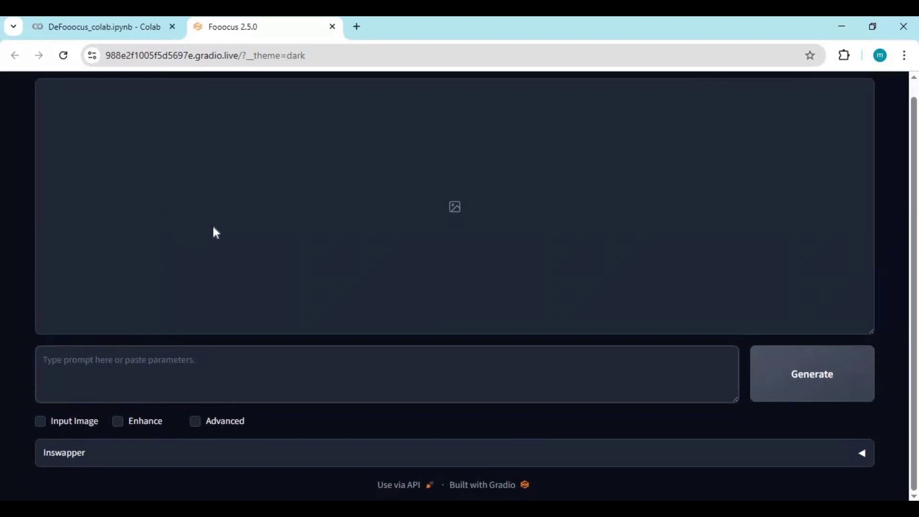
# Expand the Inswapper face-swap section and upload a portrait photo as the source face
pyautogui.click(89, 454)
pyautogui.scroll(-3, 121, 406)
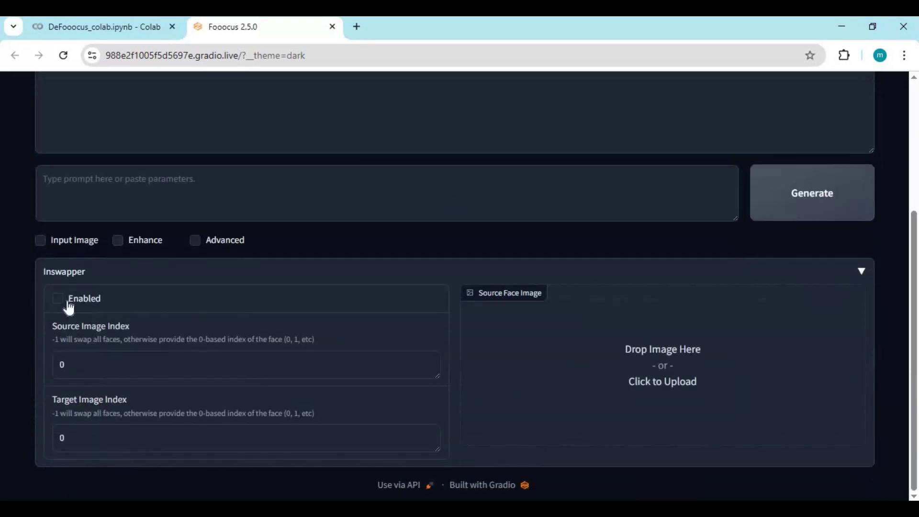
pyautogui.click(655, 348)
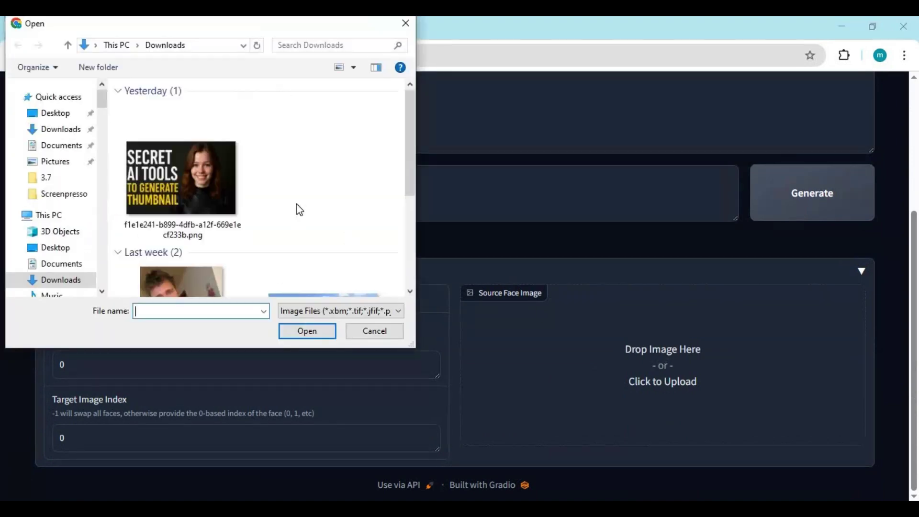
pyautogui.scroll(-5, 259, 211)
pyautogui.doubleClick(352, 226)
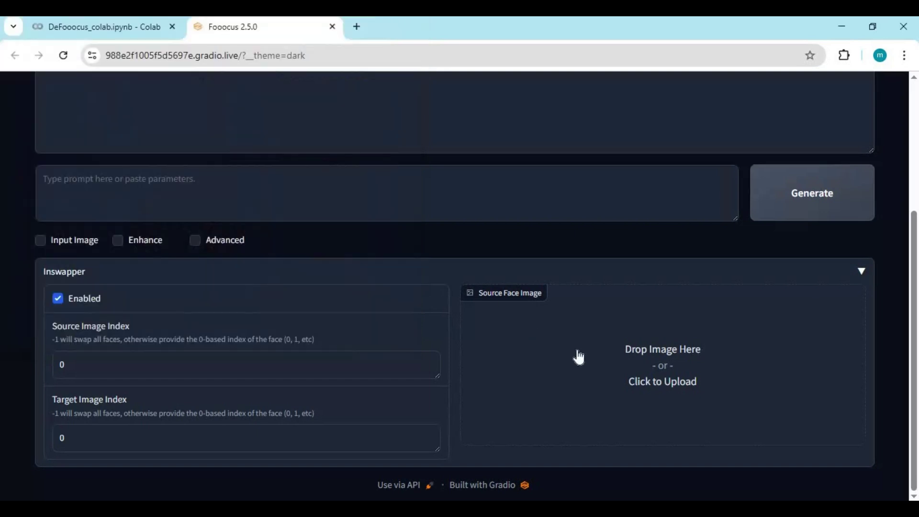
pyautogui.scroll(3, 354, 294)
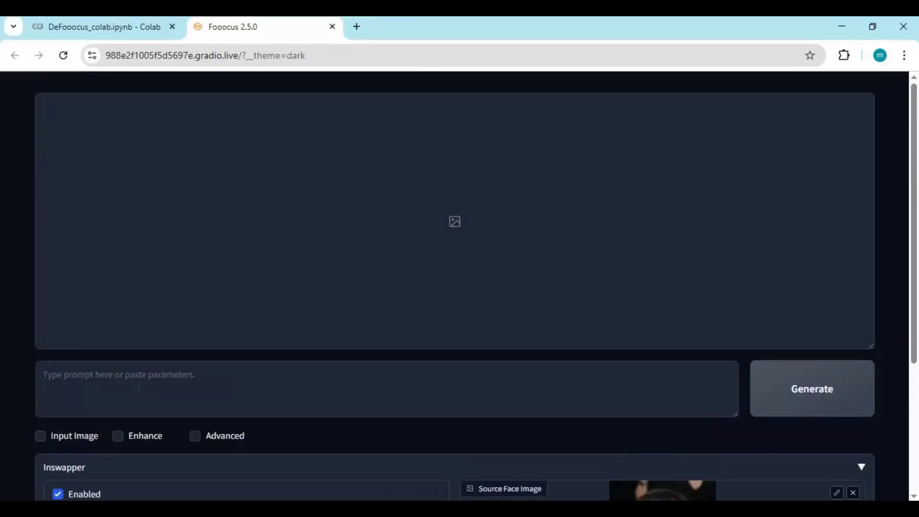
# Enter the prompt 'girl riding cycle' and generate images
pyautogui.click(137, 387)
pyautogui.write('gi')
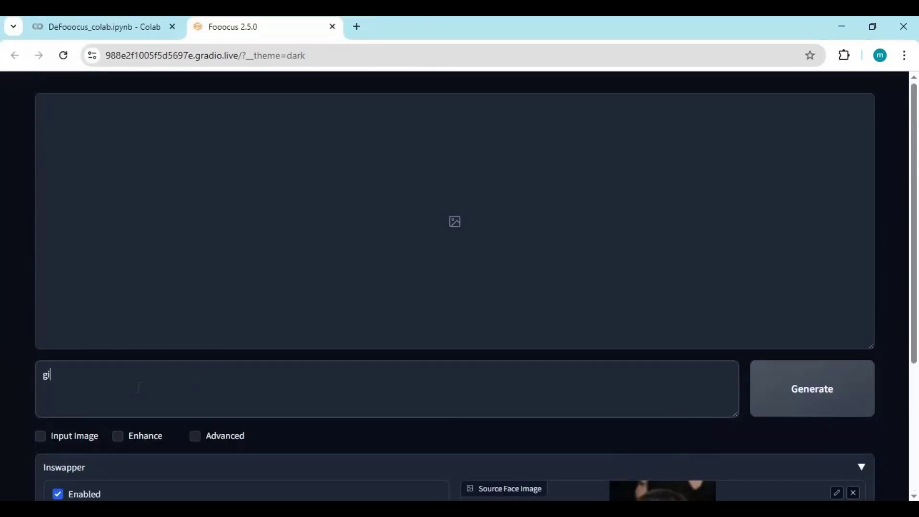
pyautogui.write('rl ri')
pyautogui.write('ding c')
pyautogui.write('ycl')
pyautogui.write('e')
pyautogui.click(810, 406)
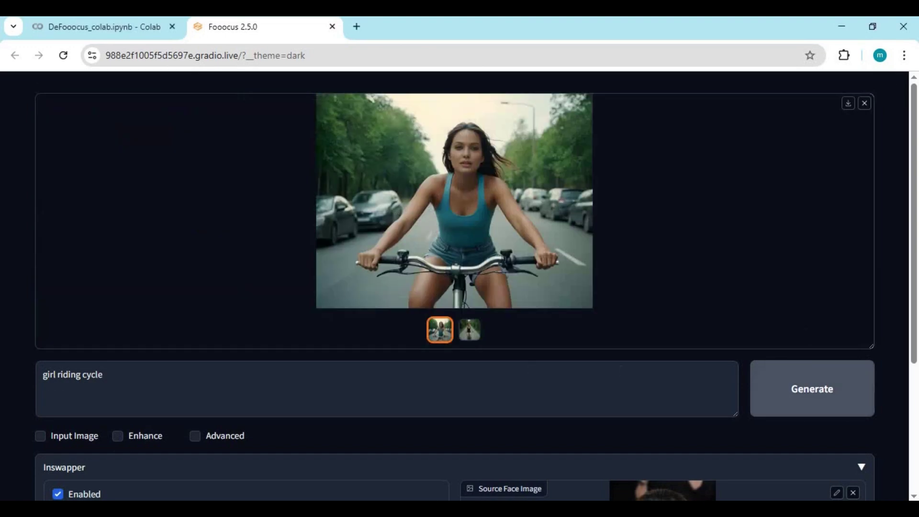
pyautogui.scroll(-3, 698, 452)
pyautogui.scroll(3, 528, 279)
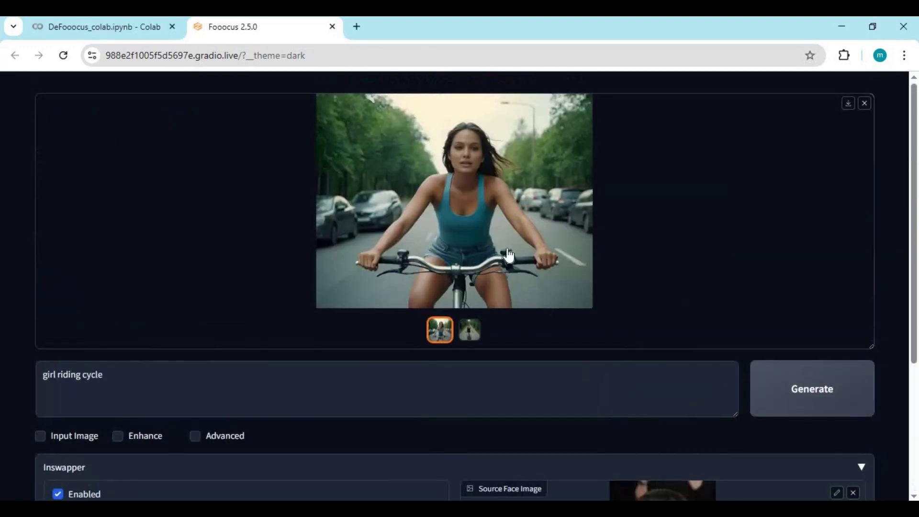
# Display the second generated image, the woman cycling along a forest road
pyautogui.click(475, 332)
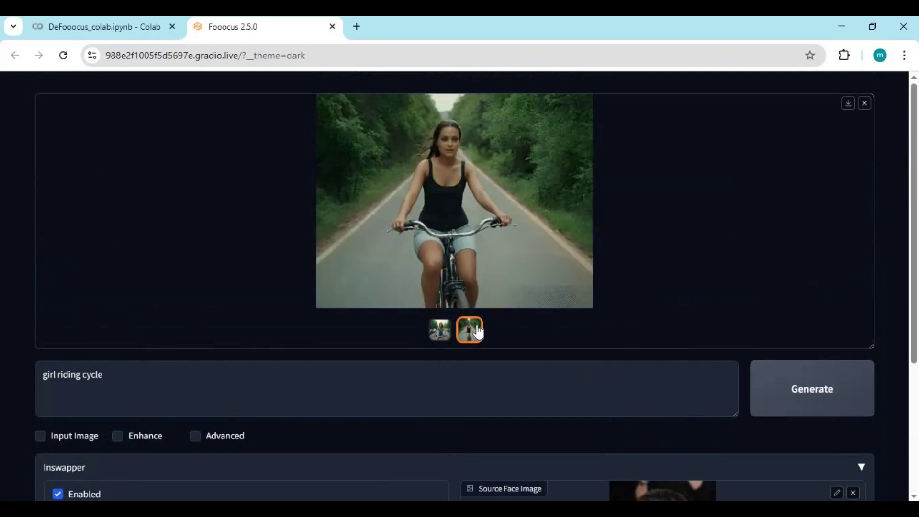